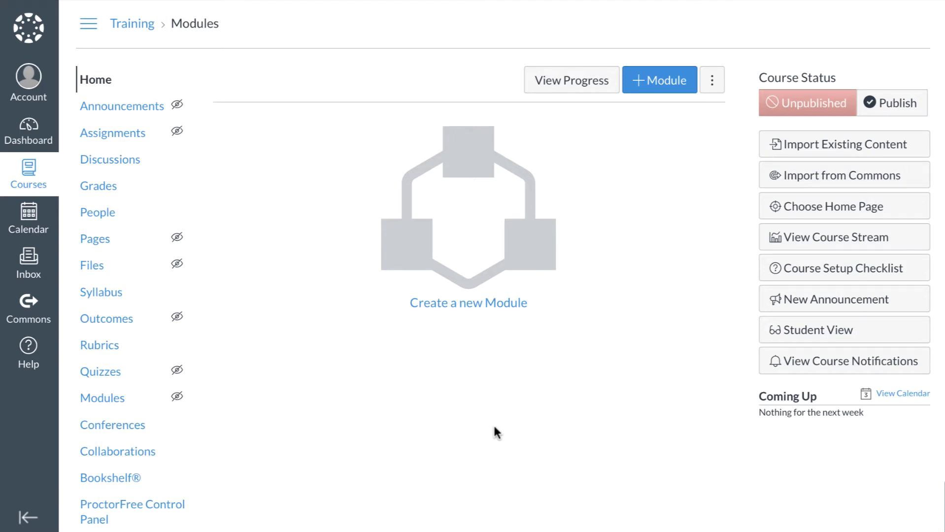
In course Settings > Navigation, move Cengage from the hidden items into the visible list and save.
{"action": "scroll", "coordinate": [152, 446], "scroll_direction": "down", "scroll_amount": 3}
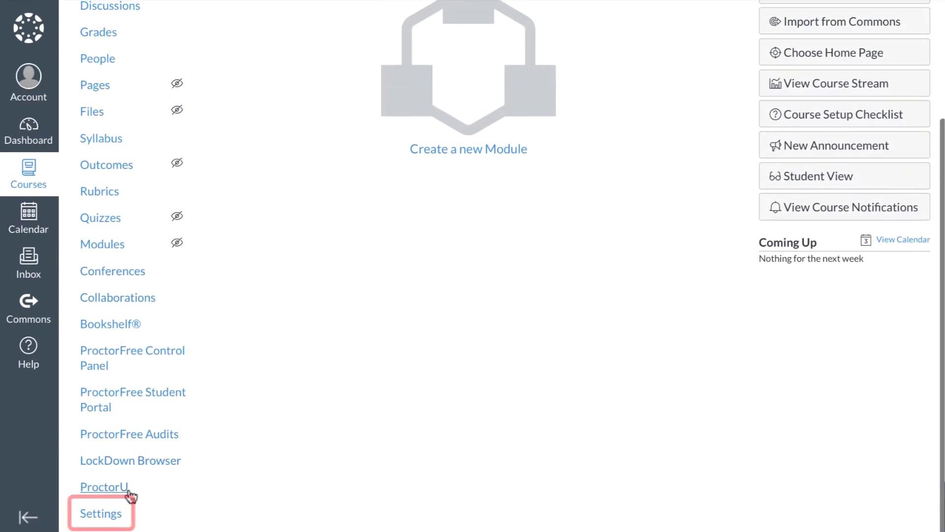
{"action": "left_click", "coordinate": [117, 524]}
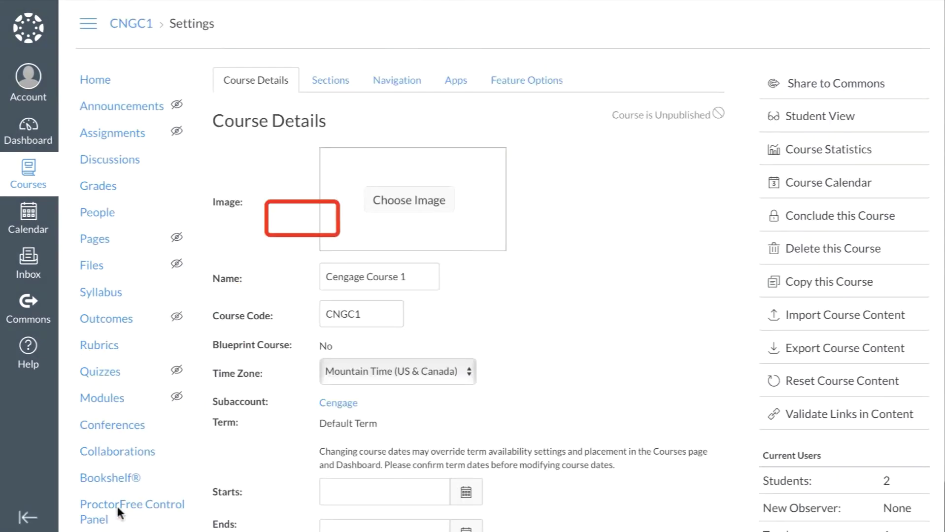
{"action": "left_click", "coordinate": [398, 78]}
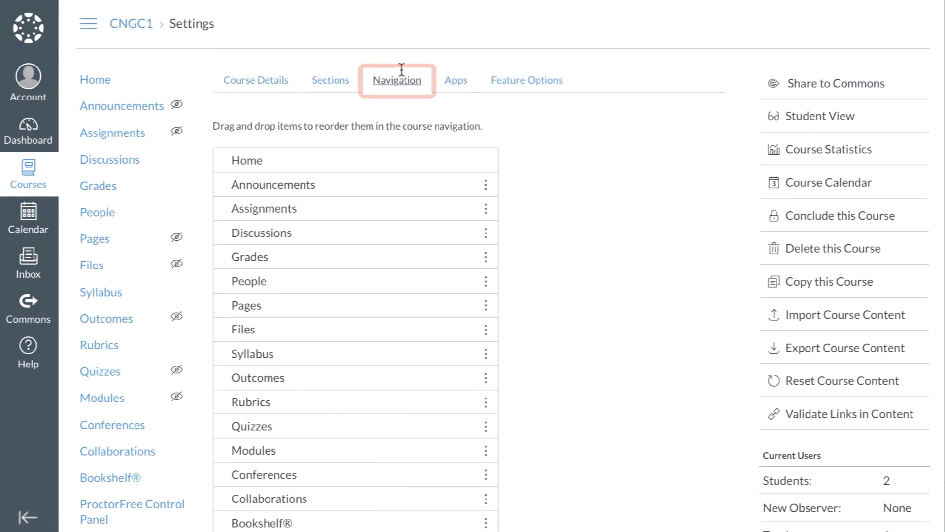
{"action": "scroll", "coordinate": [492, 239], "scroll_direction": "down", "scroll_amount": 8}
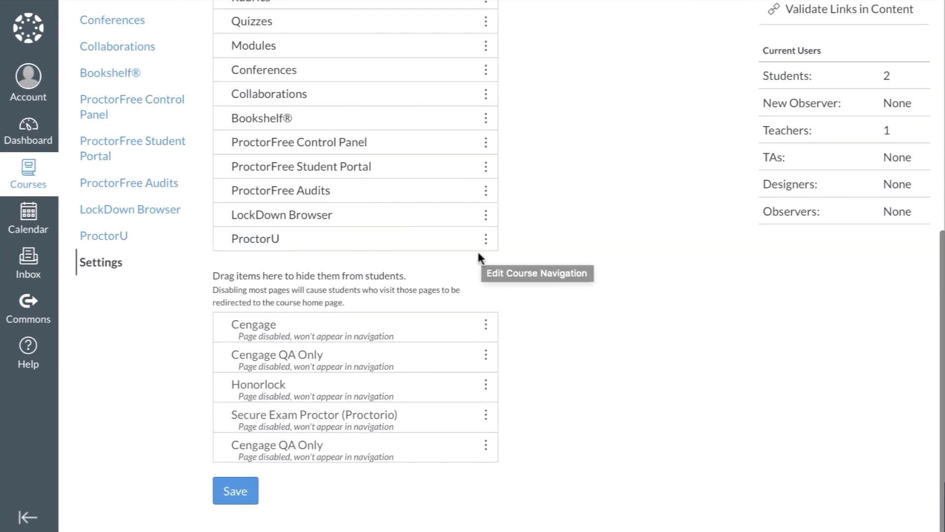
{"action": "left_click_drag", "start_coordinate": [364, 335], "coordinate": [368, 226]}
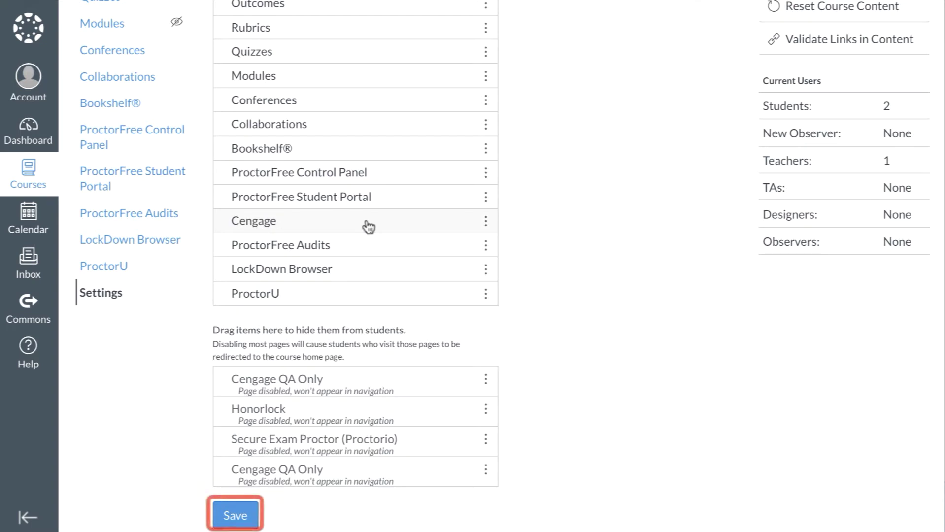
{"action": "left_click", "coordinate": [237, 516]}
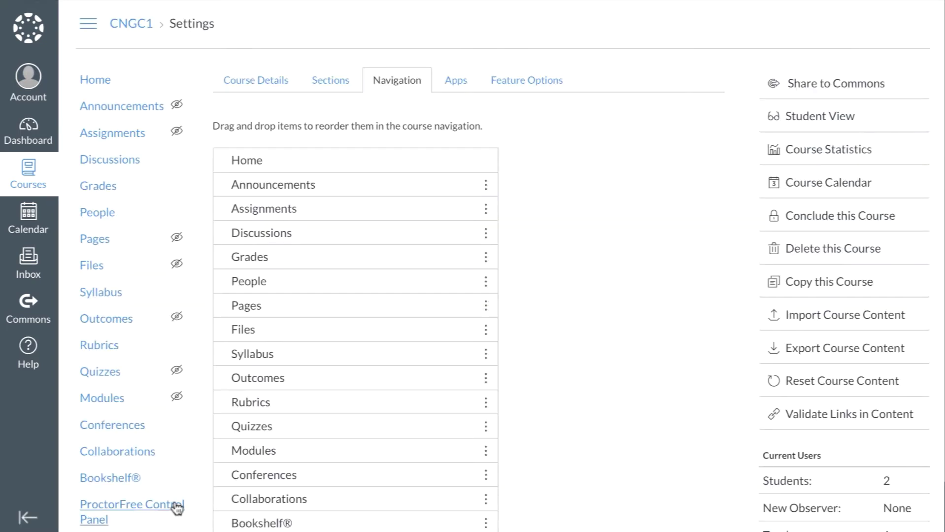
{"action": "scroll", "coordinate": [176, 509], "scroll_direction": "down", "scroll_amount": 1}
{"action": "scroll", "coordinate": [176, 510], "scroll_direction": "down", "scroll_amount": 5}
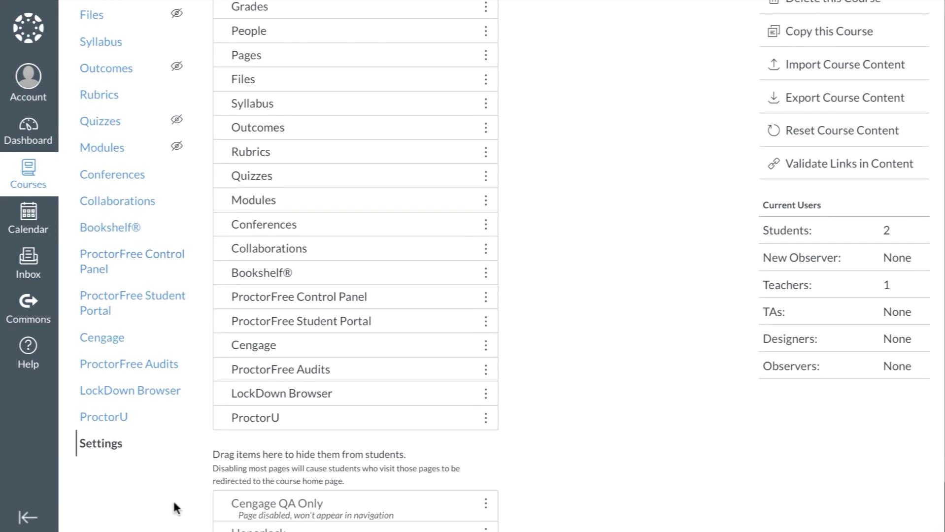
Authorize Cengage Learning, then log in with the faculty account e-mail and password.
{"action": "left_click", "coordinate": [122, 341]}
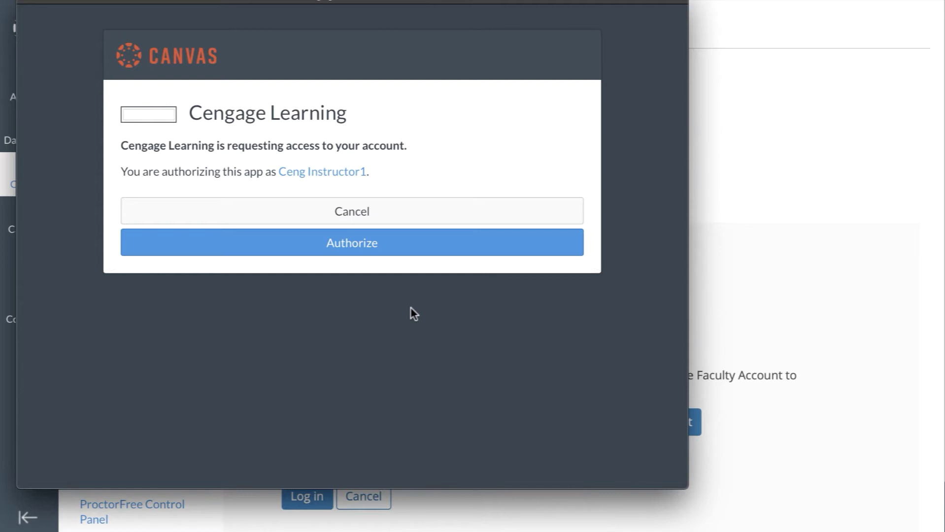
{"action": "left_click", "coordinate": [352, 247]}
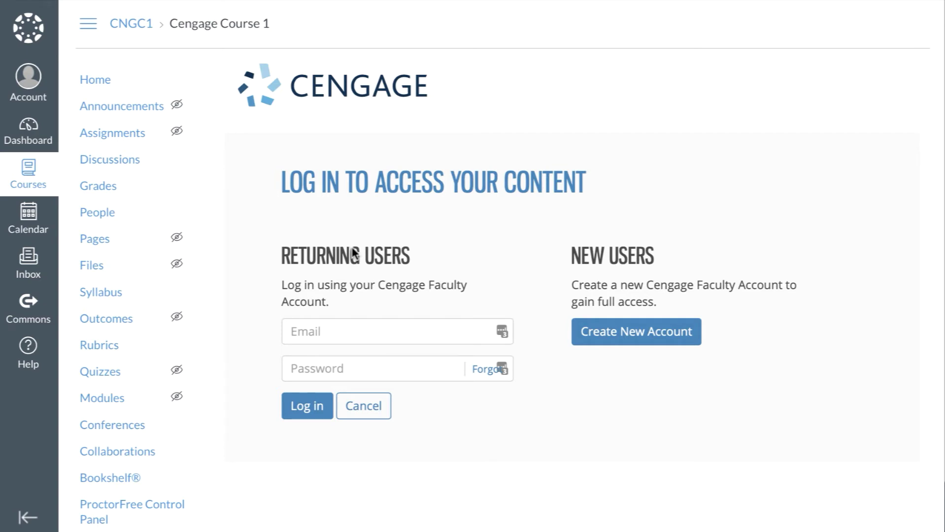
{"action": "left_click", "coordinate": [341, 327]}
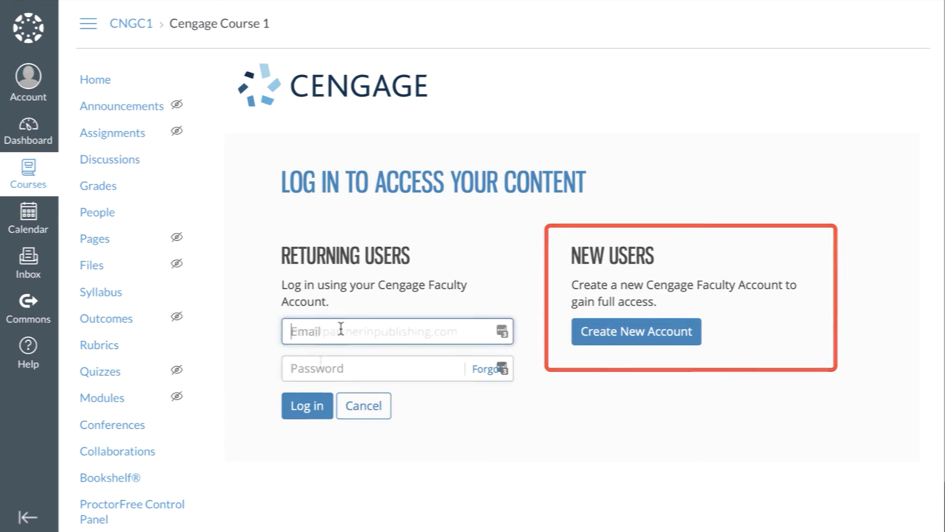
{"action": "left_click", "coordinate": [321, 365]}
{"action": "type", "text": "•••••••"}
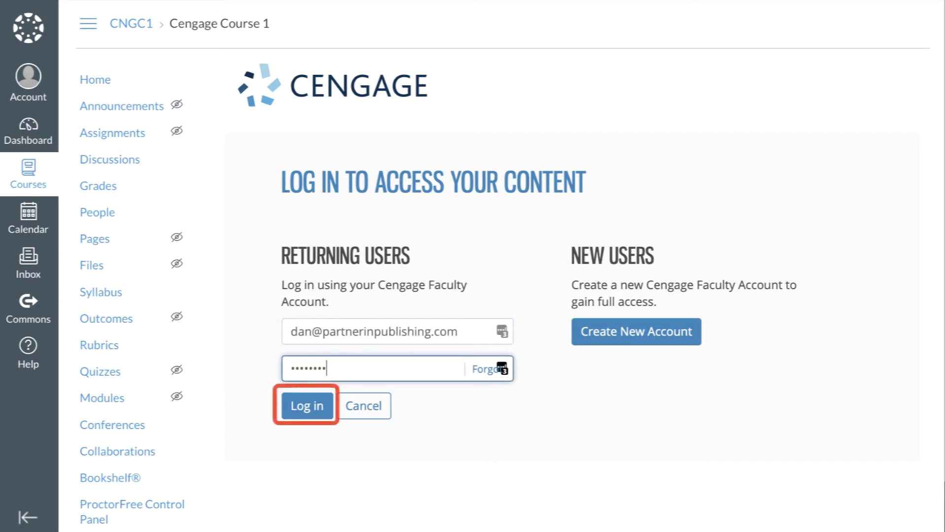
{"action": "left_click", "coordinate": [298, 407]}
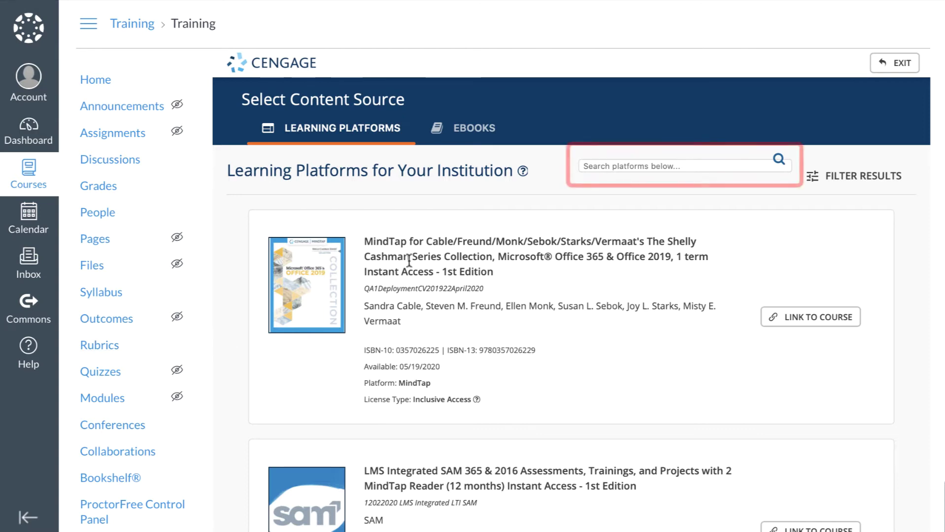
Search learning platforms for 'cable', filter results, and link the Shelly Cashman MindTap product to the course.
{"action": "left_click", "coordinate": [617, 166]}
{"action": "type", "text": "cable"}
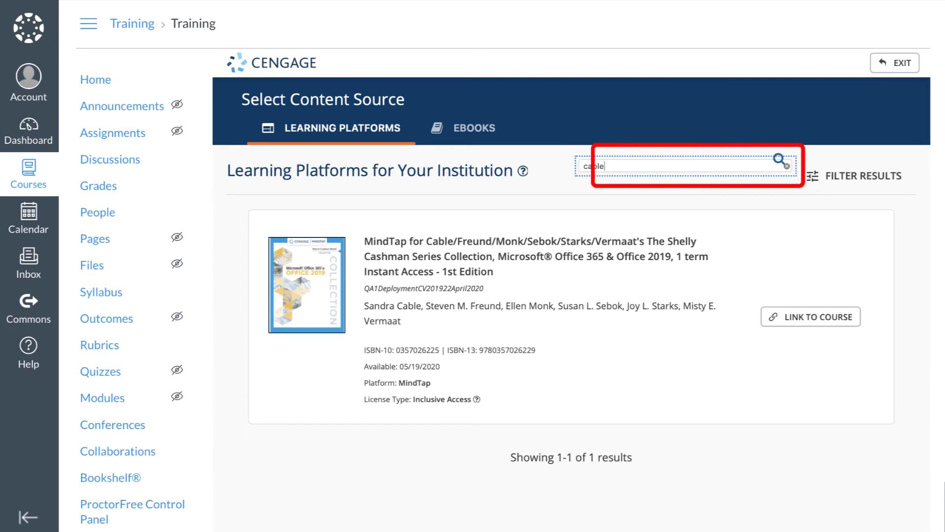
{"action": "left_click", "coordinate": [814, 181]}
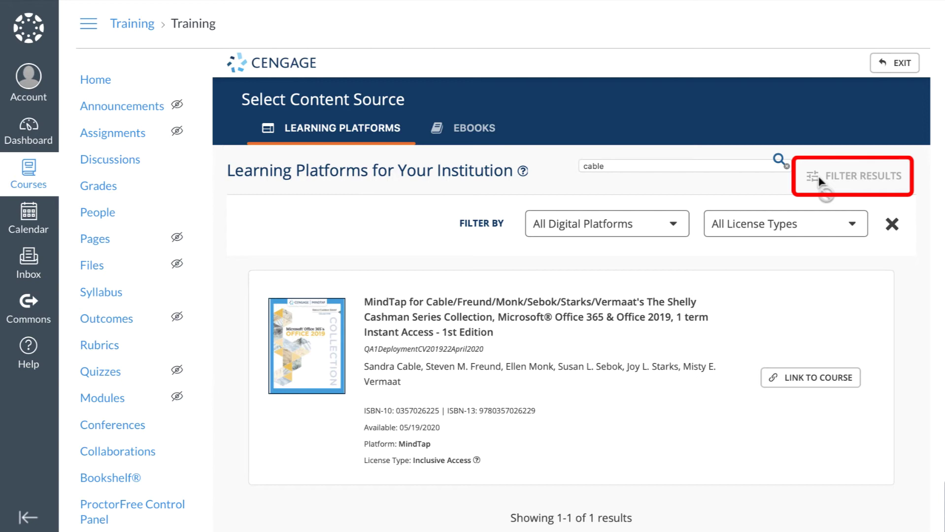
{"action": "left_click", "coordinate": [795, 378]}
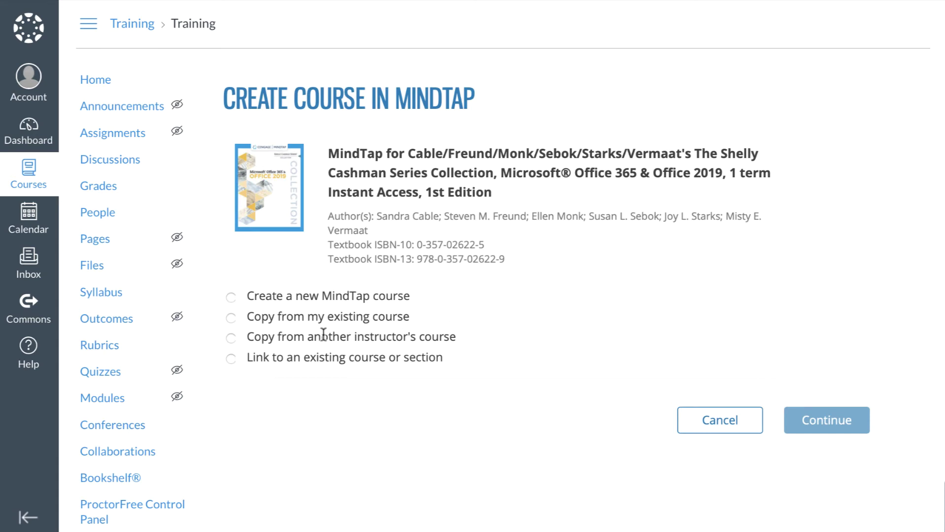
Link to the existing course MindTap Linking Training Fall 2020 and continue.
{"action": "left_click", "coordinate": [231, 358]}
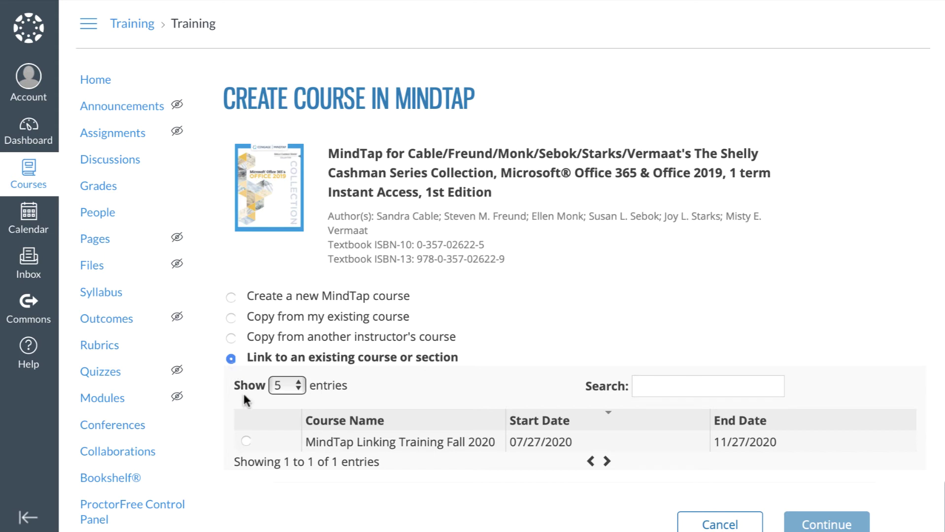
{"action": "scroll", "coordinate": [243, 392], "scroll_direction": "down", "scroll_amount": 1}
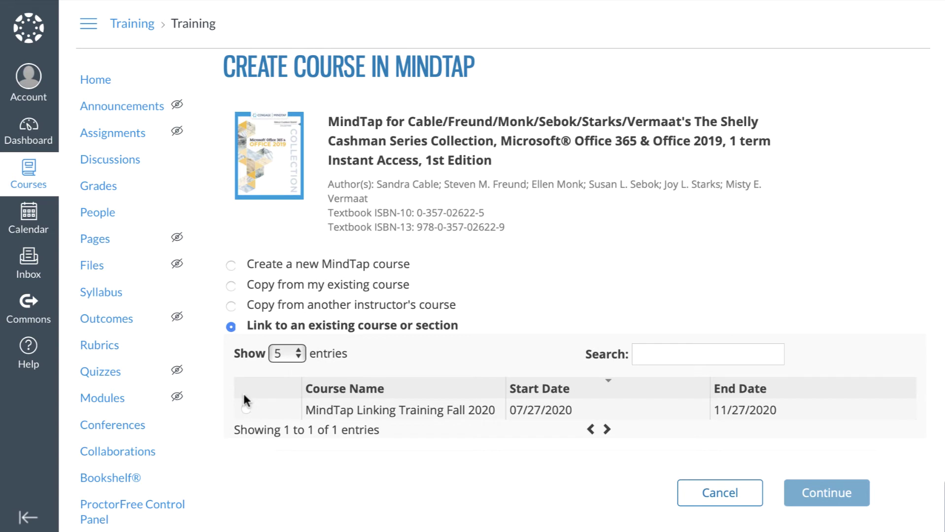
{"action": "left_click", "coordinate": [246, 409]}
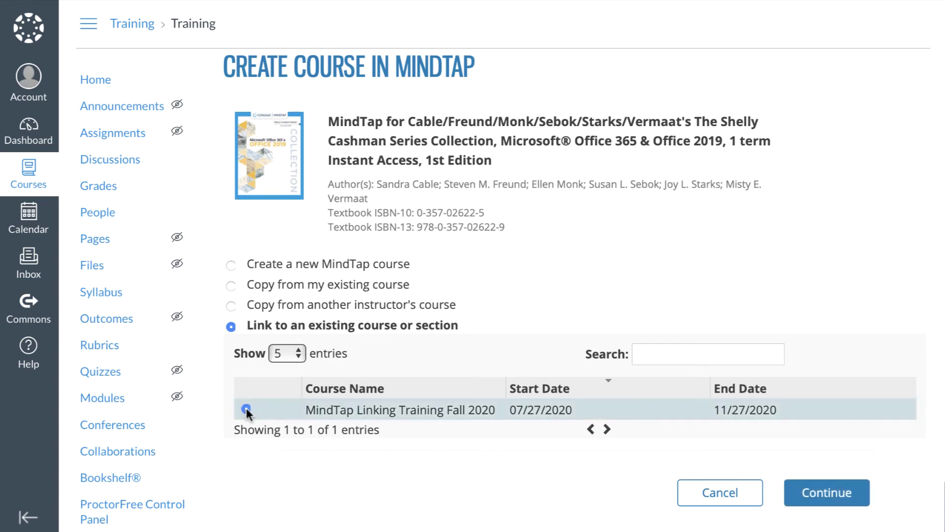
{"action": "left_click", "coordinate": [829, 490]}
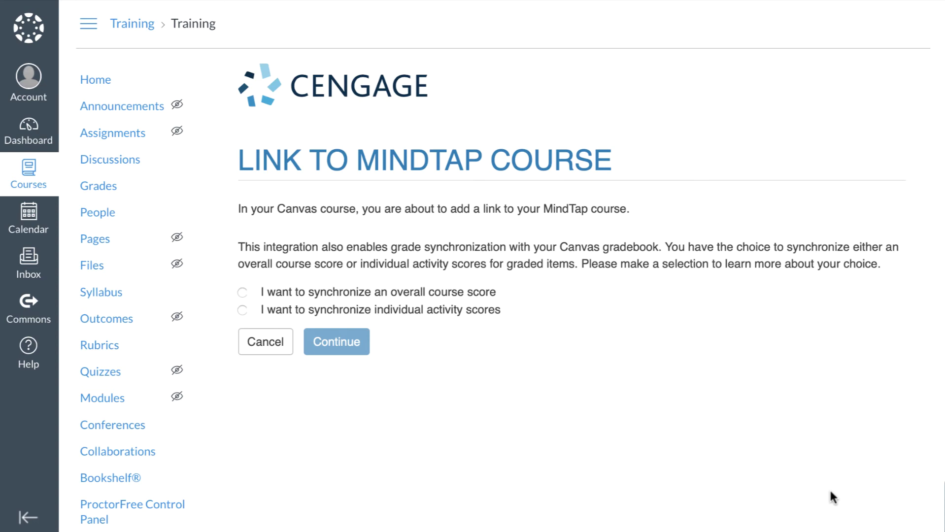
Choose to synchronize individual activity scores rather than an overall score, and confirm.
{"action": "left_click", "coordinate": [242, 292]}
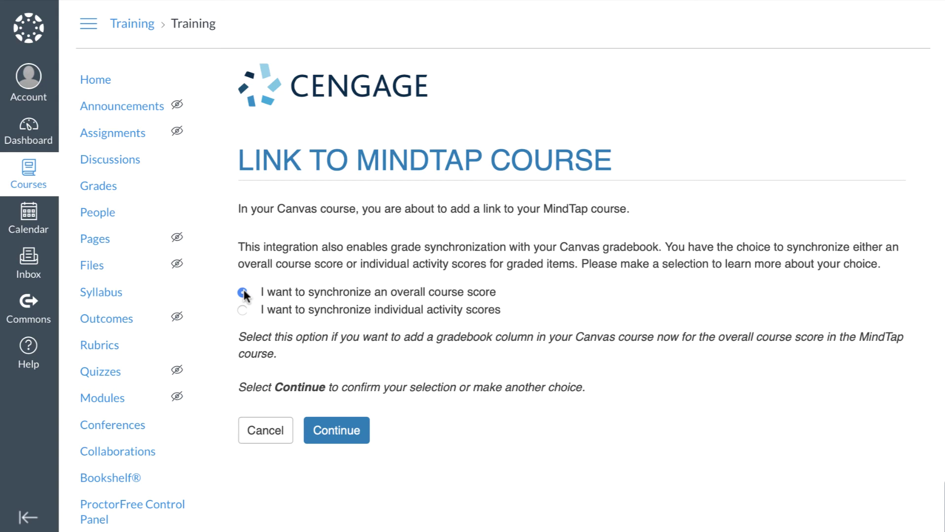
{"action": "left_click", "coordinate": [242, 310]}
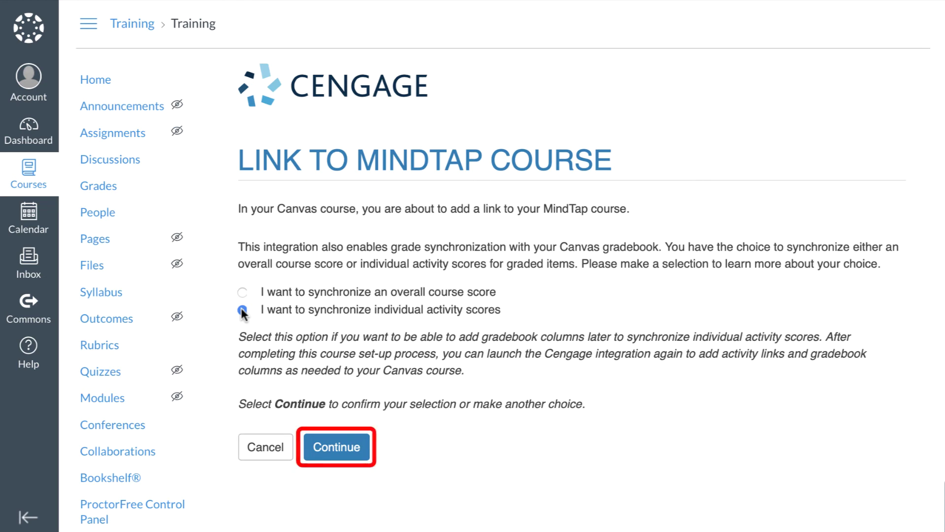
{"action": "left_click", "coordinate": [351, 444]}
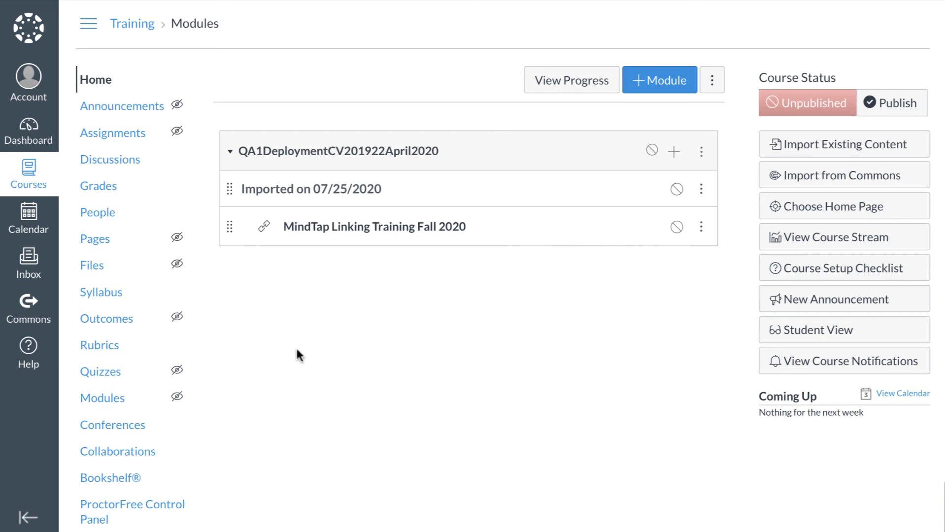
Move the MindTap link above the Imported on 07/25/2020 header and retitle it 'Access and Register for your Cengage Resources Here'.
{"action": "left_click_drag", "start_coordinate": [231, 233], "coordinate": [232, 189]}
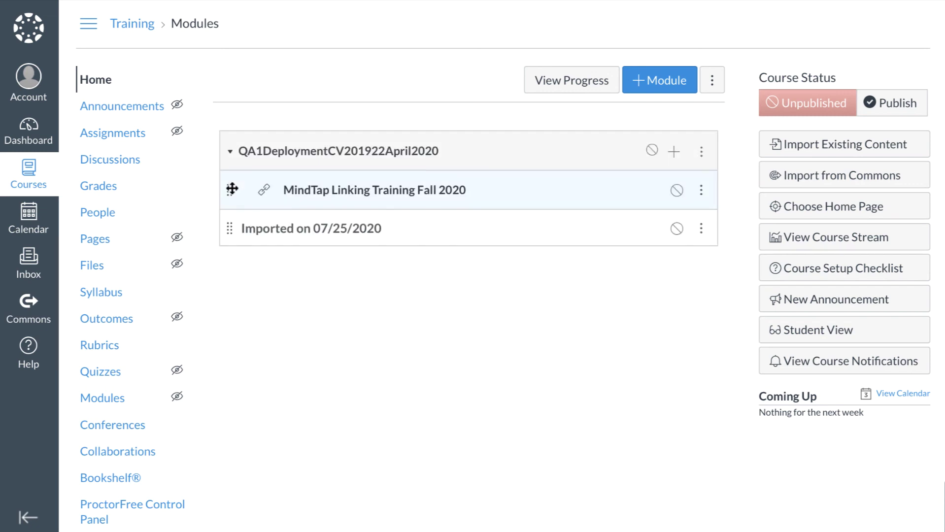
{"action": "left_click", "coordinate": [702, 188]}
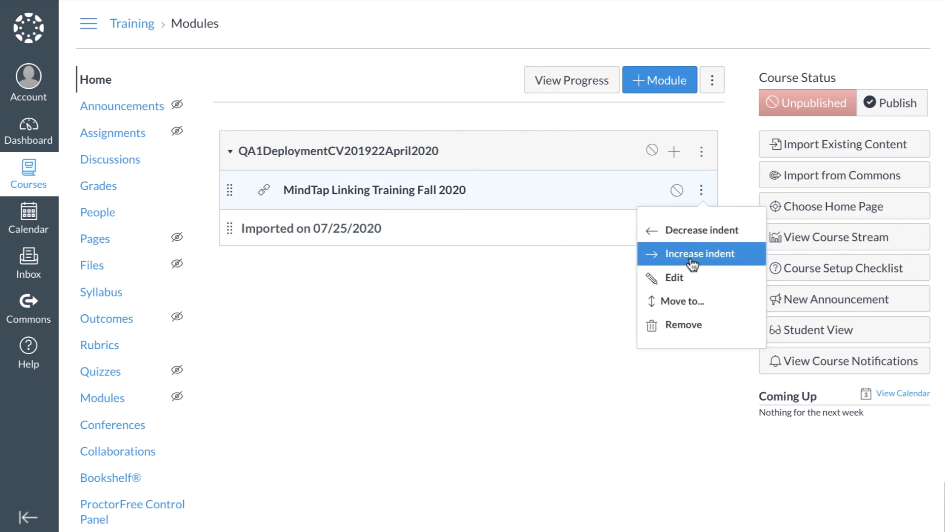
{"action": "left_click", "coordinate": [683, 278]}
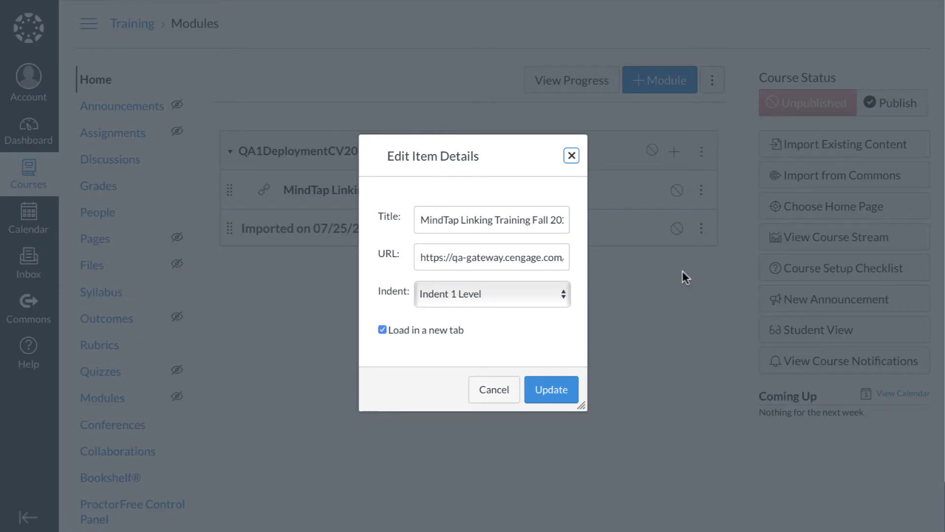
{"action": "triple_click", "coordinate": [552, 218]}
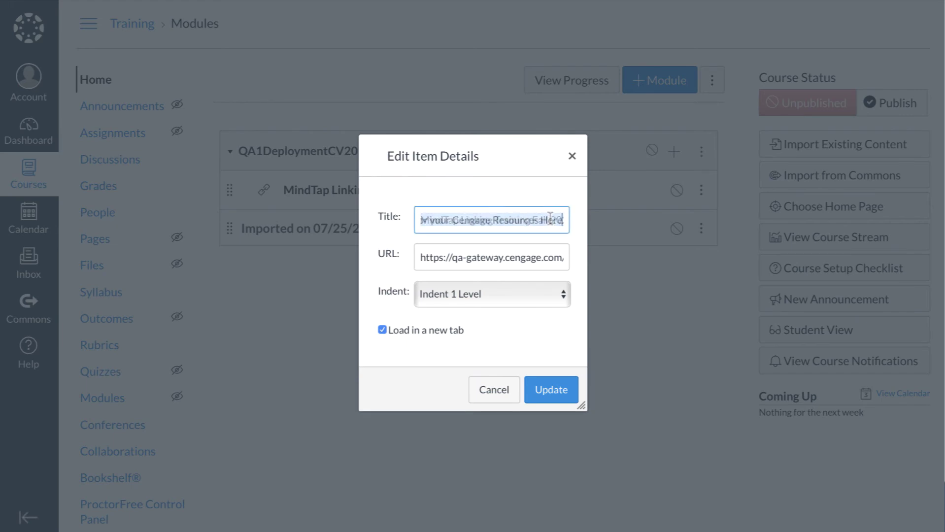
{"action": "left_click", "coordinate": [553, 217]}
{"action": "left_click", "coordinate": [550, 387]}
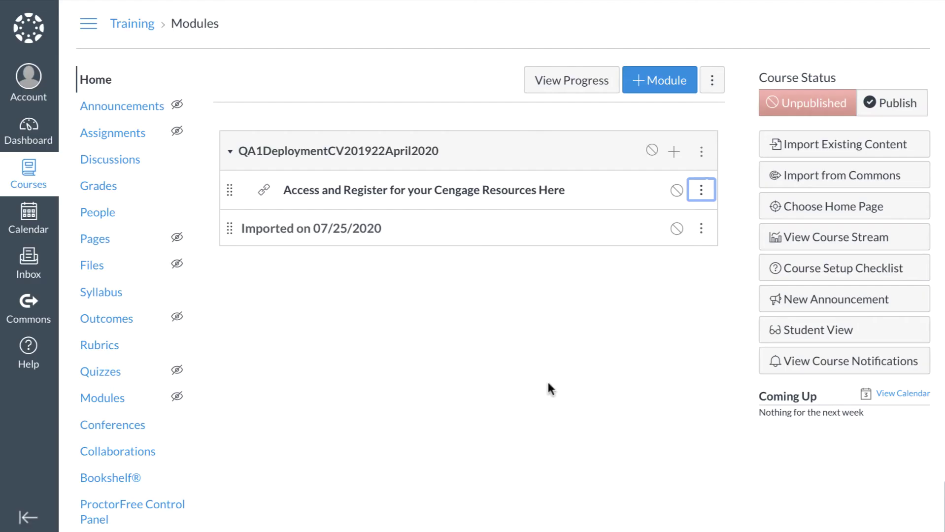